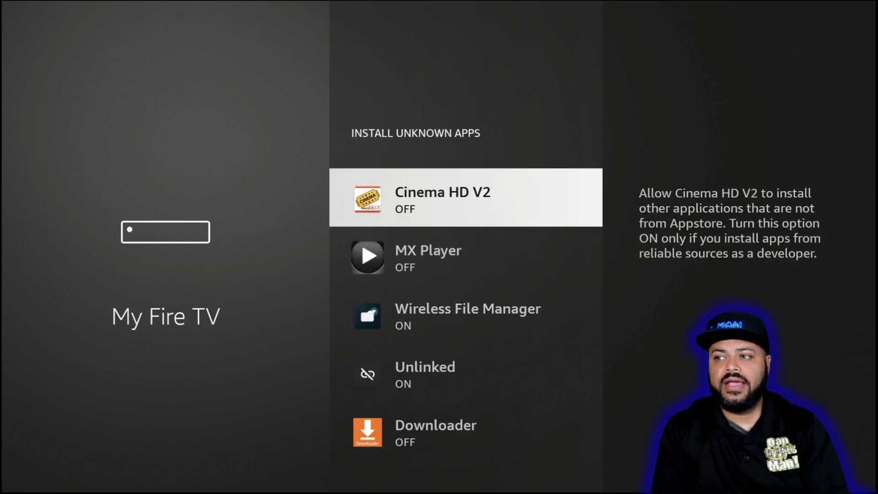
# Turn on unknown-app installs for Downloader, then launch Downloader from Recently Used Apps.
pyautogui.press('Down')
pyautogui.press('Down')
pyautogui.press('Down')
pyautogui.press('Down')
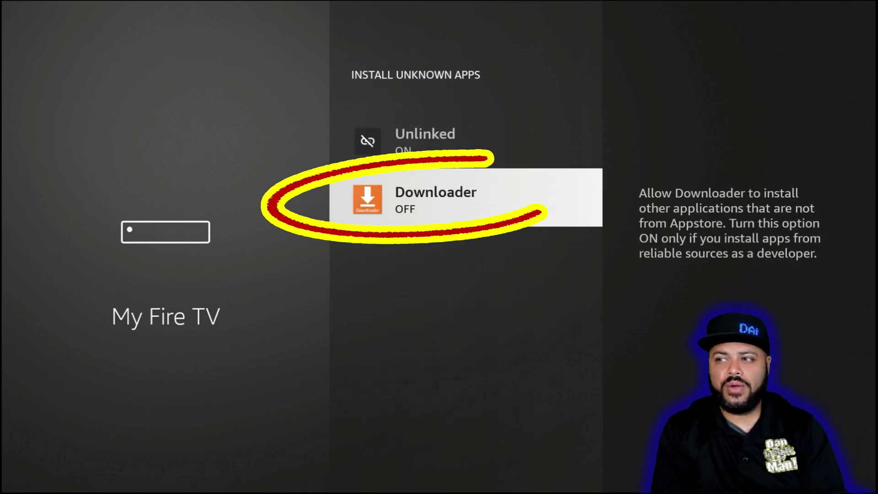
pyautogui.press('Return')
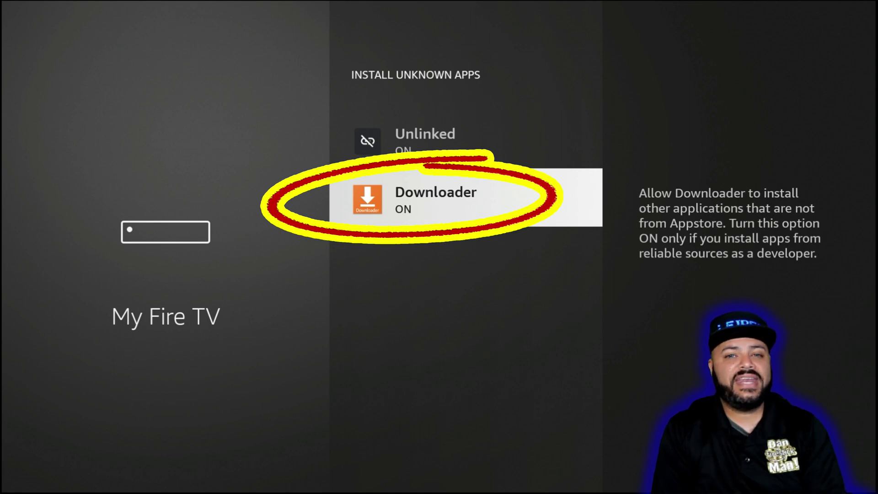
pyautogui.press('Home')
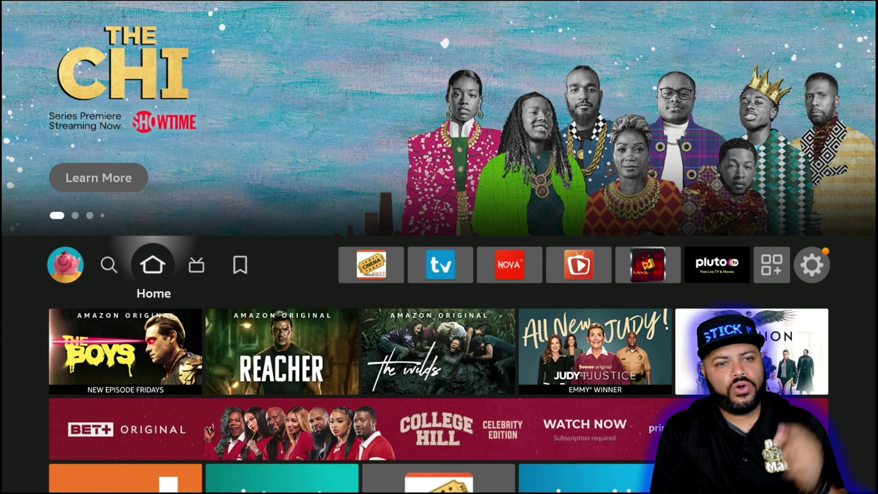
pyautogui.press('Down')
pyautogui.press('Down')
pyautogui.press('Down')
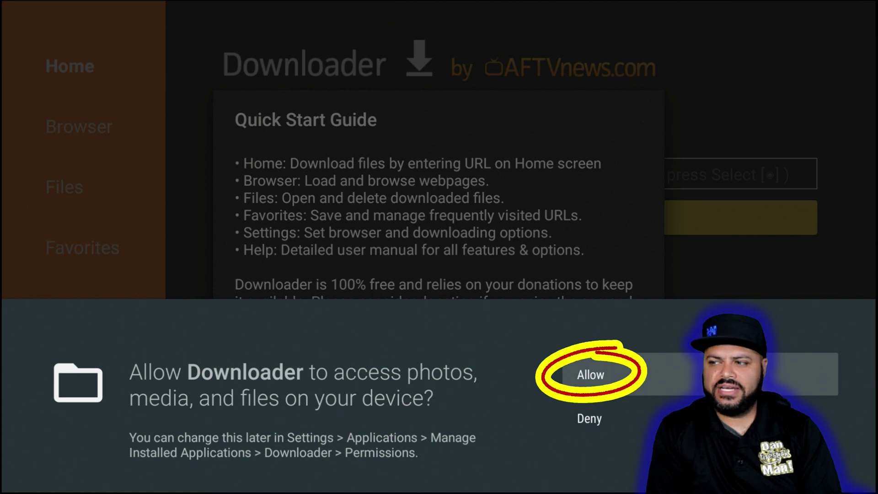
# Grant Downloader file access, dismiss the Quick Start Guide, and start entering a URL.
pyautogui.press('Return')
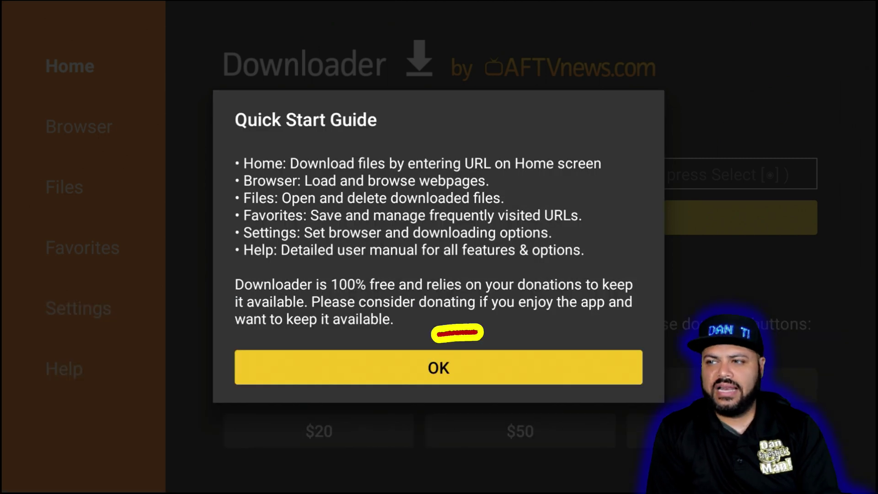
pyautogui.press('Return')
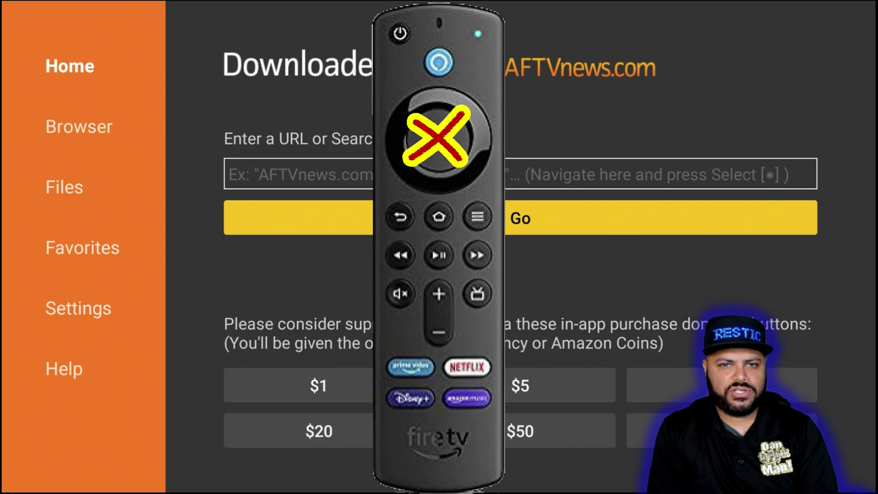
pyautogui.press('Up')
pyautogui.press('Return')
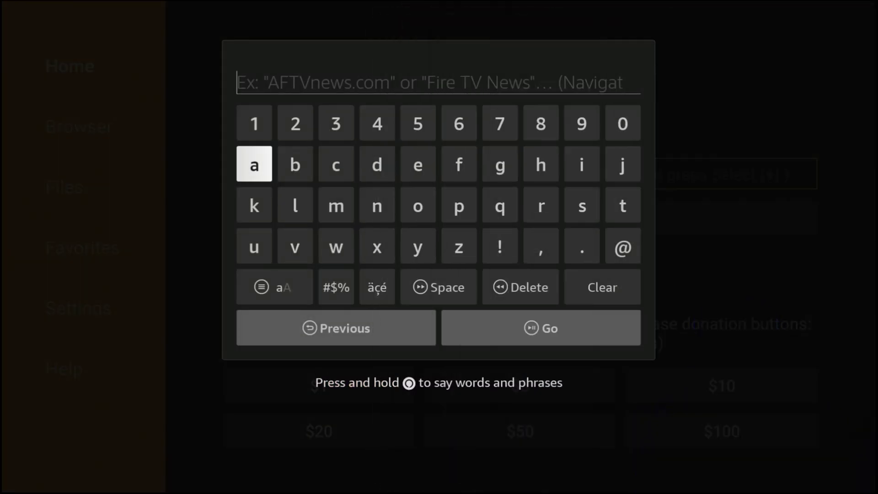
# Spell 'troypoint' in the URL box with the on-screen keyboard.
pyautogui.press('Right')
pyautogui.press('Right')
pyautogui.press('Right')
pyautogui.press('Right')
pyautogui.press('Right')
pyautogui.press('Right')
pyautogui.press('Right')
pyautogui.press('Right')
pyautogui.press('Right')
pyautogui.press('Down')
pyautogui.press('Return')
pyautogui.press('Left')
pyautogui.press('Left')
pyautogui.press('Return')
pyautogui.press('Left')
pyautogui.press('Left')
pyautogui.press('Left')
pyautogui.press('Return')
pyautogui.press('Down')
pyautogui.press('Return')
pyautogui.press('Up')
pyautogui.press('Right')
pyautogui.press('Return')
pyautogui.press('Left')
pyautogui.press('Return')
pyautogui.press('Up')
pyautogui.press('Right')
pyautogui.press('Right')
pyautogui.press('Right')
pyautogui.press('Right')
pyautogui.press('Return')
pyautogui.press('Down')
pyautogui.press('Left')
pyautogui.press('Left')
pyautogui.press('Left')
pyautogui.press('Left')
pyautogui.press('Left')
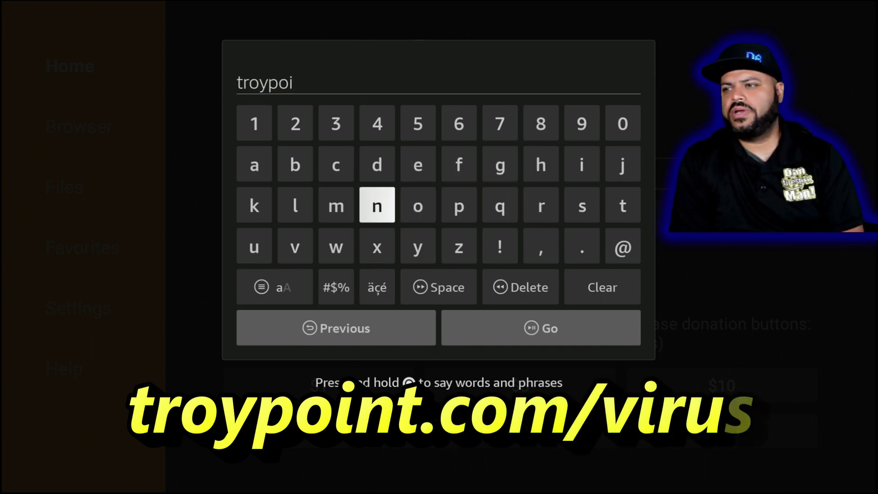
pyautogui.press('Right')
pyautogui.press('Right')
pyautogui.press('Right')
pyautogui.press('Right')
pyautogui.press('Right')
pyautogui.press('Right')
pyautogui.press('Return')
# Add '.com' so the address reads 'troypoint.com'.
pyautogui.press('Left')
pyautogui.press('Left')
pyautogui.press('Left')
pyautogui.press('Left')
pyautogui.press('Down')
pyautogui.press('Right')
pyautogui.press('Right')
pyautogui.press('Right')
pyautogui.press('Return')
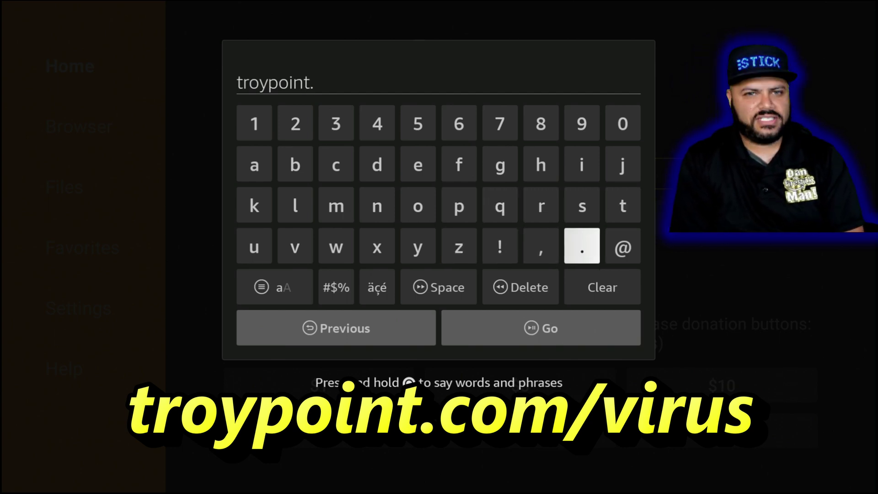
pyautogui.press('Left')
pyautogui.press('Left')
pyautogui.press('Left')
pyautogui.press('Left')
pyautogui.press('Left')
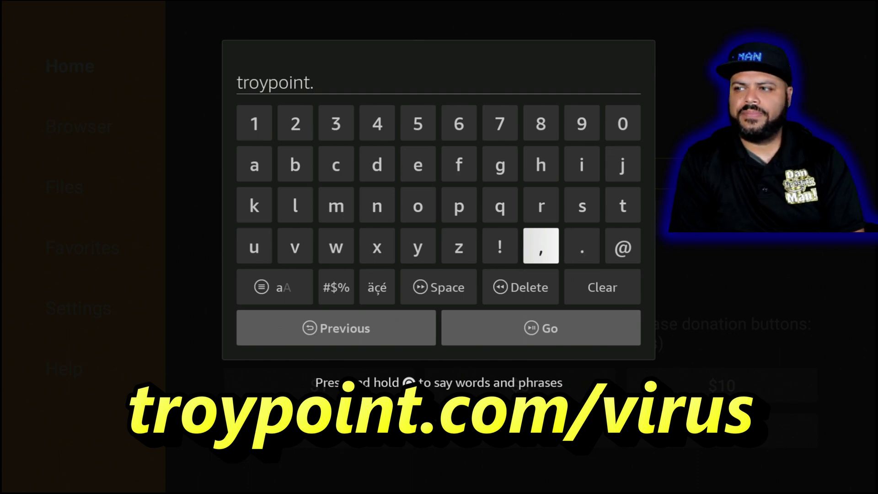
pyautogui.press('Up')
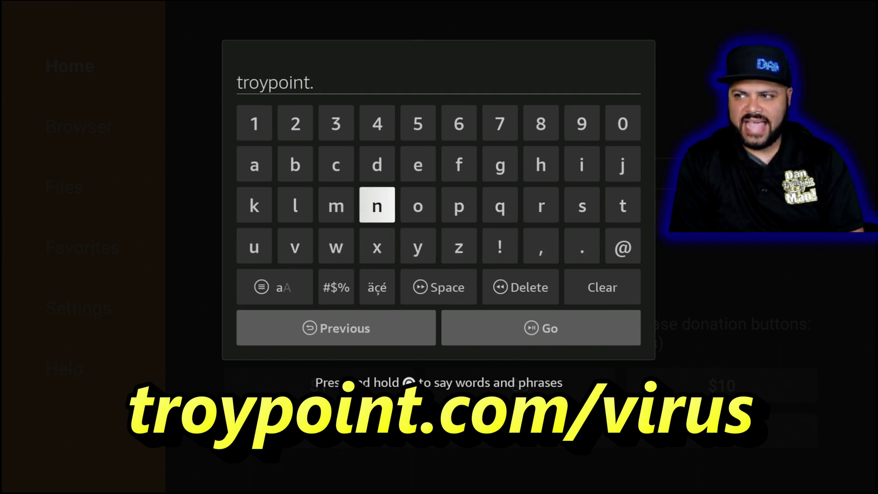
pyautogui.press('Up')
pyautogui.press('Left')
pyautogui.press('Return')
pyautogui.press('Right')
pyautogui.press('Right')
pyautogui.press('Down')
pyautogui.press('Return')
pyautogui.press('Left')
pyautogui.press('Left')
pyautogui.press('Down')
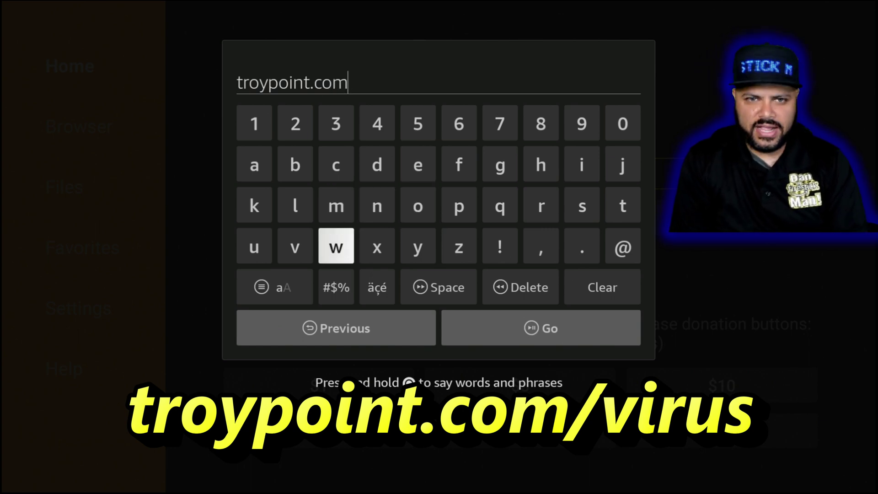
# Append a slash from the symbol characters after 'troypoint.com'.
pyautogui.press('Down')
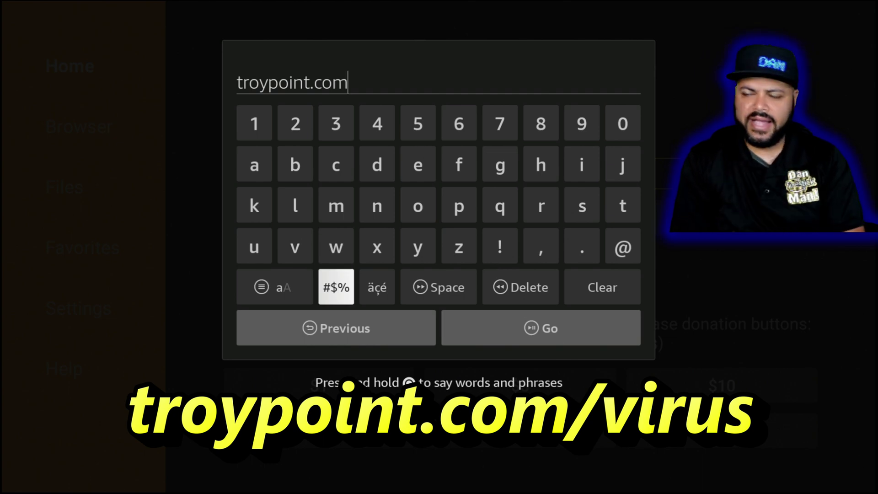
pyautogui.press('Return')
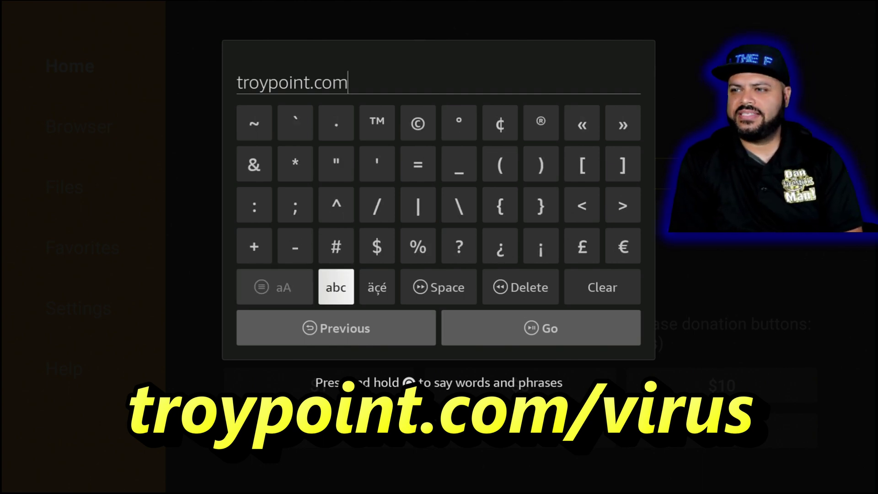
pyautogui.press('Up')
pyautogui.press('Up')
pyautogui.press('Right')
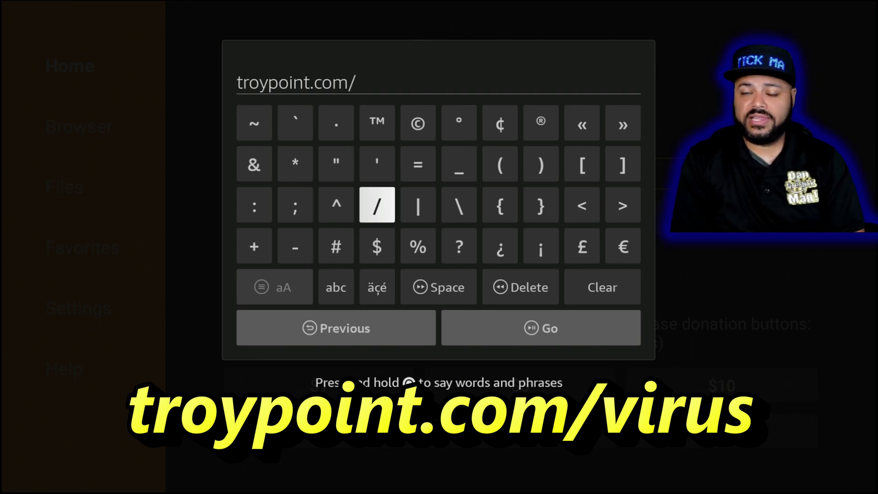
pyautogui.press('Down')
pyautogui.press('Down')
pyautogui.press('Left')
pyautogui.press('Return')
# Finish the address with 'virus', making it 'troypoint.com/virus', and focus Go.
pyautogui.press('Up')
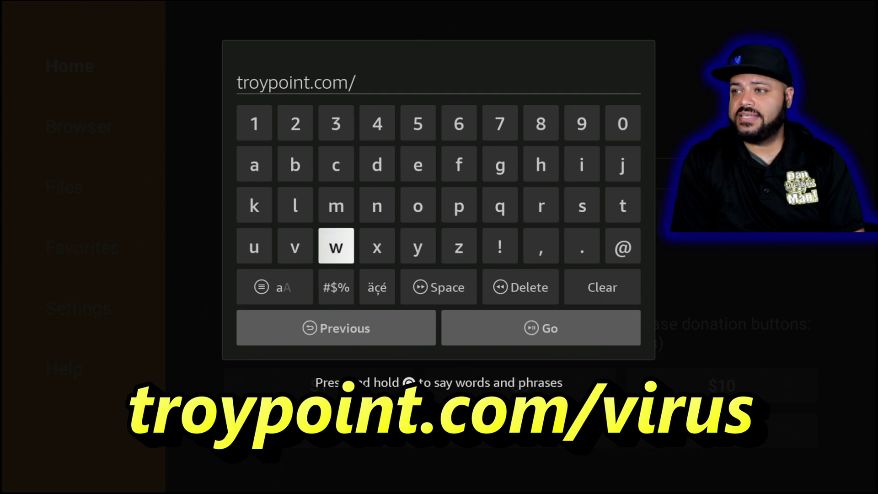
pyautogui.press('Up')
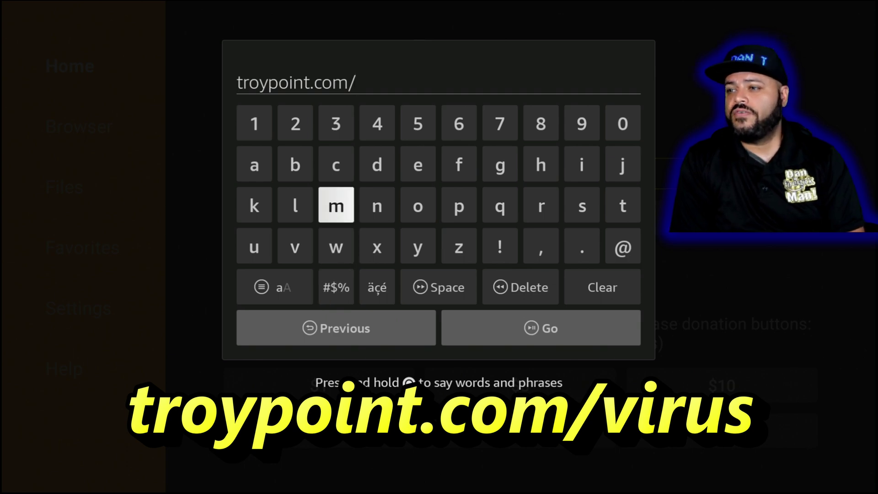
pyautogui.press('Down')
pyautogui.press('Left')
pyautogui.press('Return')
pyautogui.press('Right')
pyautogui.press('Right')
pyautogui.press('Right')
pyautogui.press('Right')
pyautogui.press('Right')
pyautogui.press('Right')
pyautogui.press('Right')
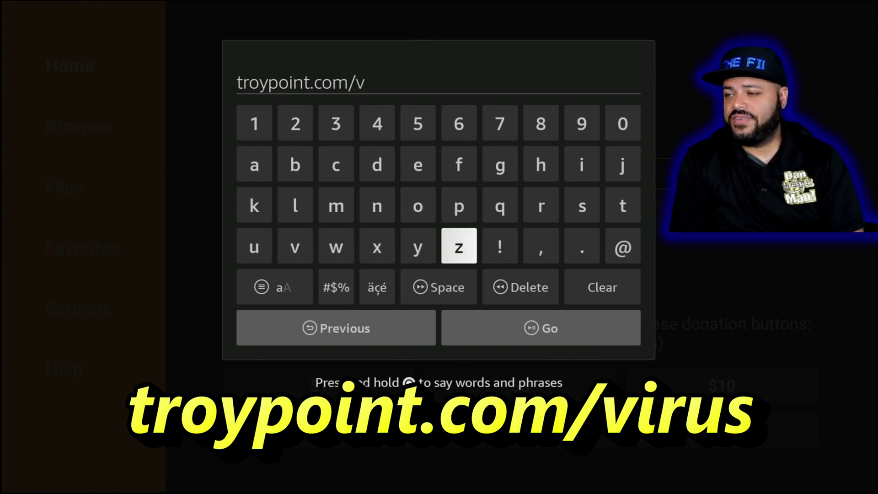
pyautogui.press('Up')
pyautogui.press('Up')
pyautogui.press('Return')
pyautogui.press('Down')
pyautogui.press('Left')
pyautogui.press('Return')
pyautogui.press('Left')
pyautogui.press('Left')
pyautogui.press('Left')
pyautogui.press('Left')
pyautogui.press('Left')
pyautogui.press('Left')
pyautogui.press('Left')
pyautogui.press('Down')
pyautogui.press('Return')
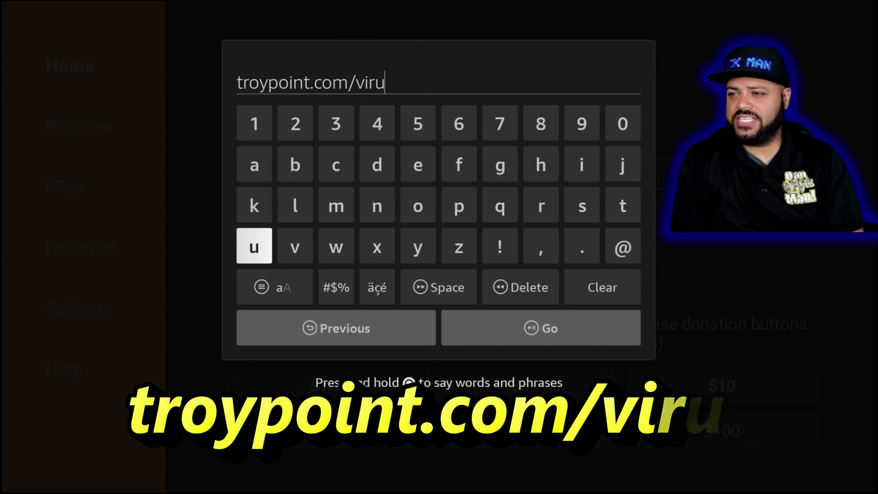
pyautogui.press('Up')
pyautogui.press('Right')
pyautogui.press('Right')
pyautogui.press('Right')
pyautogui.press('Right')
pyautogui.press('Right')
pyautogui.press('Right')
pyautogui.press('Right')
pyautogui.press('Right')
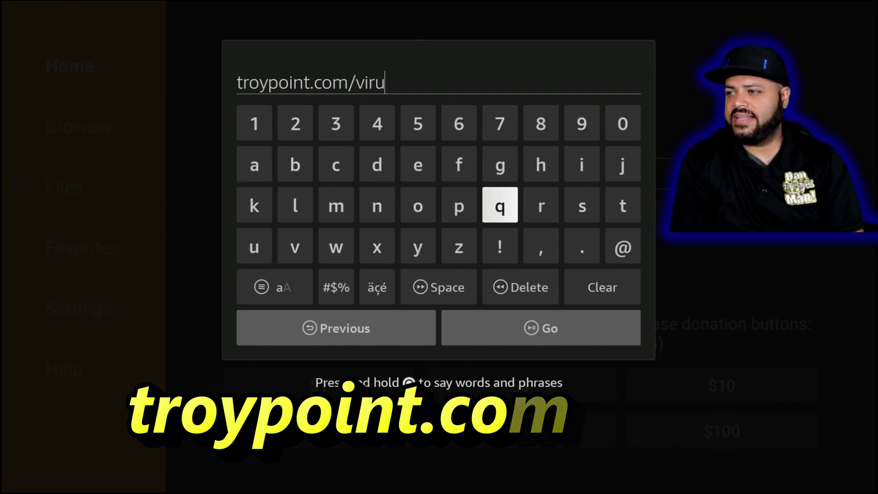
pyautogui.press('Return')
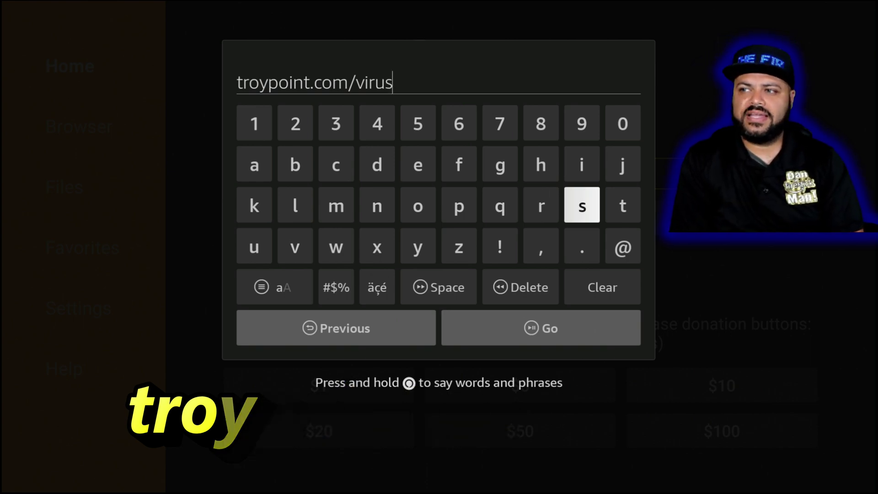
pyautogui.press('Down')
pyautogui.press('Down')
pyautogui.press('Down')
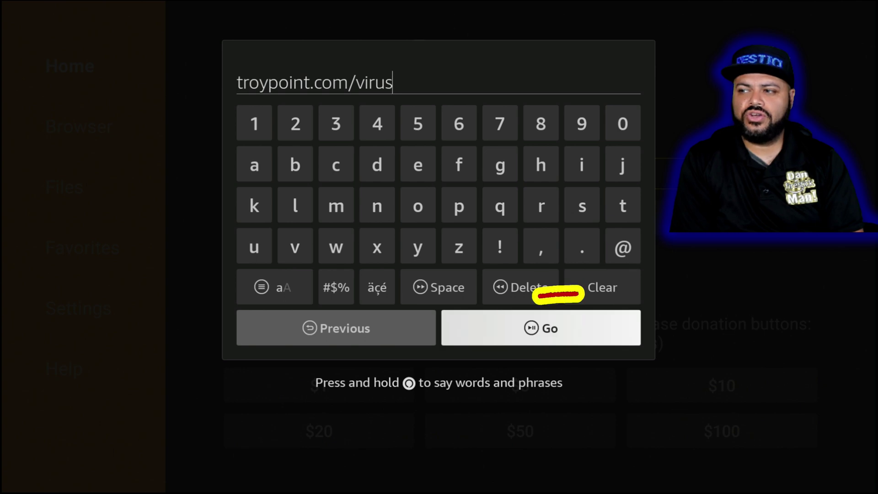
# Download and install VirusTotal Mobile from troypoint.com/virus.
pyautogui.press('Return')
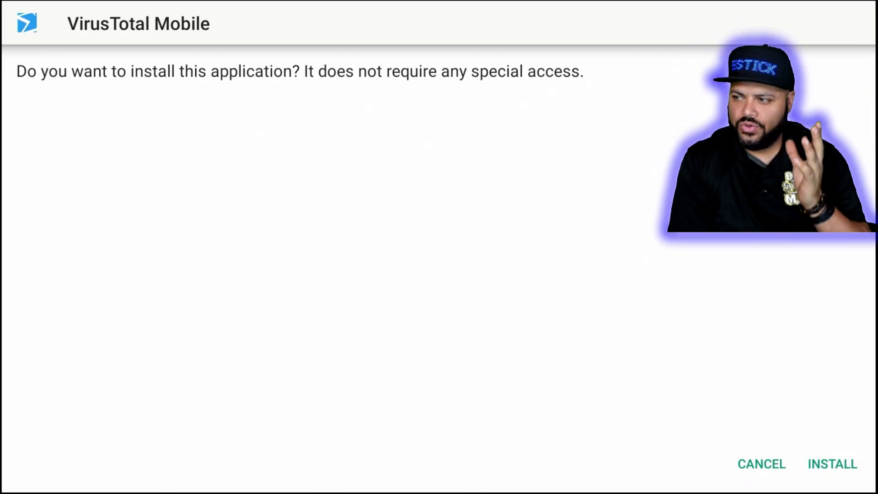
pyautogui.press('Right')
pyautogui.press('Return')
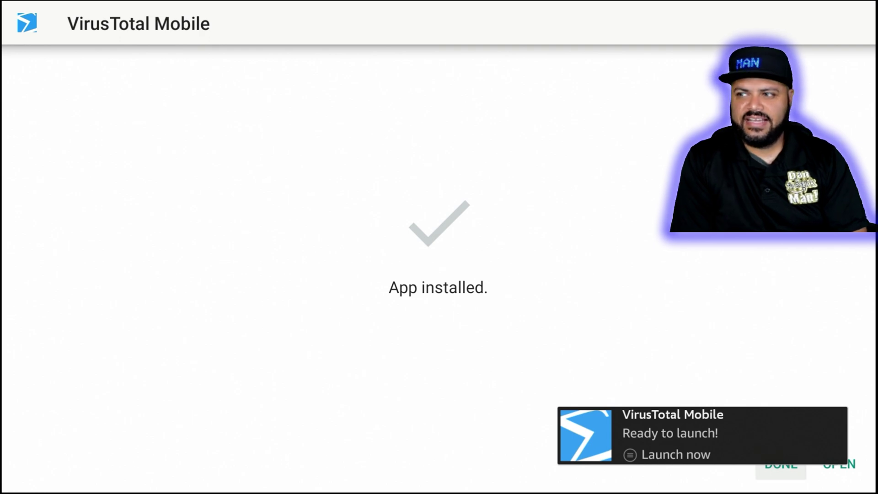
pyautogui.press('Return')
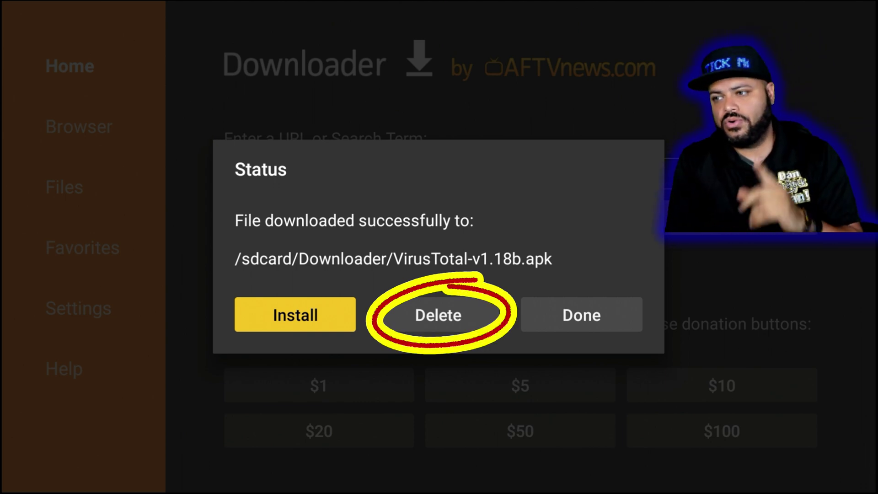
# Delete the downloaded VirusTotal-v1.18b.apk file.
pyautogui.press('Right')
pyautogui.press('Return')
pyautogui.press('Left')
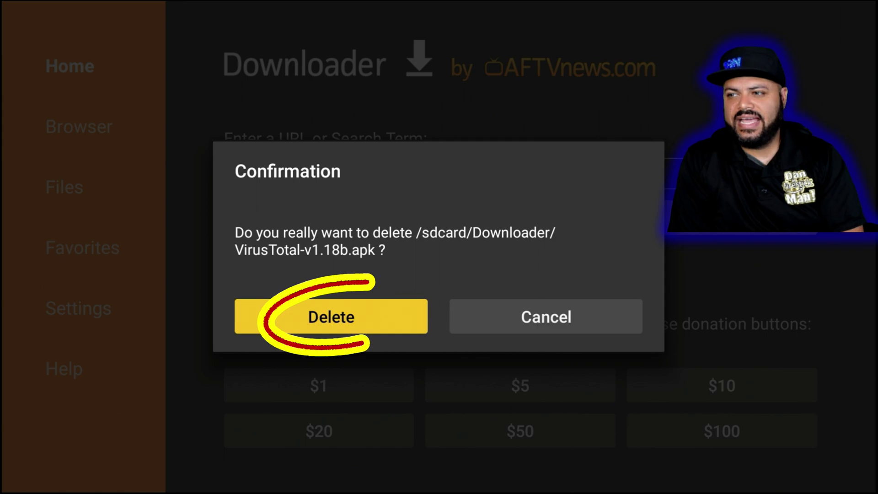
pyautogui.press('Return')
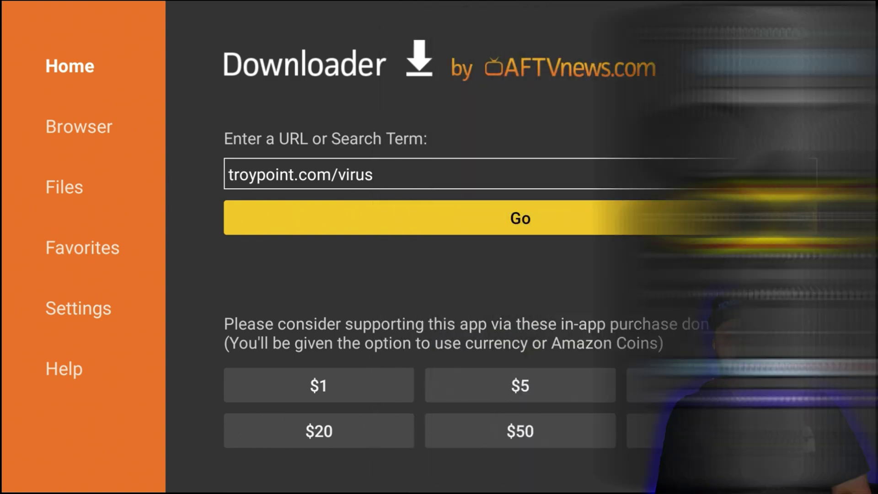
# Launch VirusTotal Mobile from the Fire TV Apps library via quick settings.
pyautogui.press('Home')
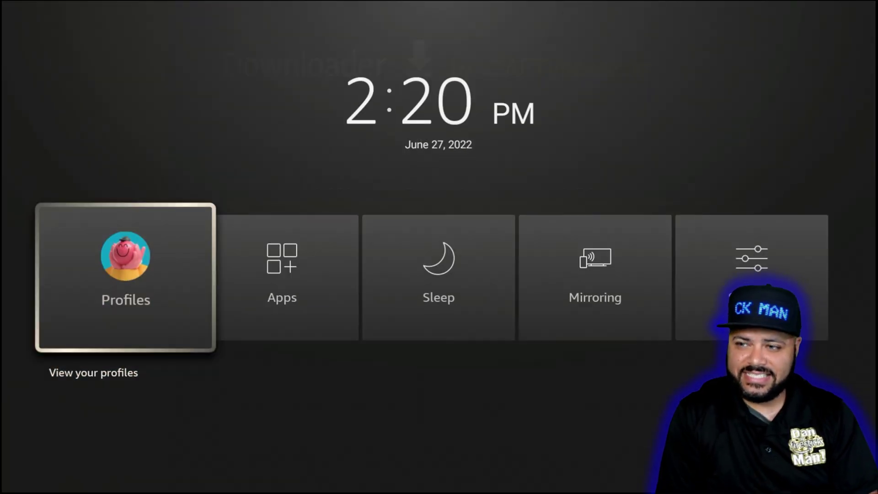
pyautogui.press('Right')
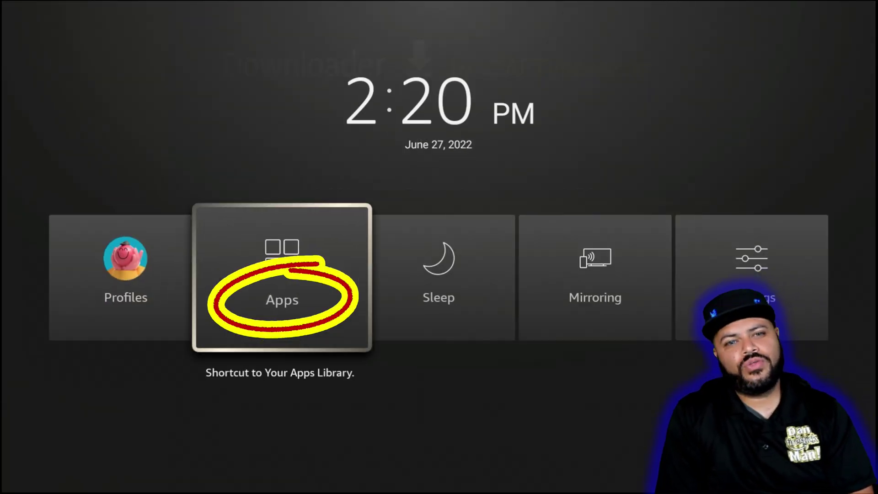
pyautogui.press('Return')
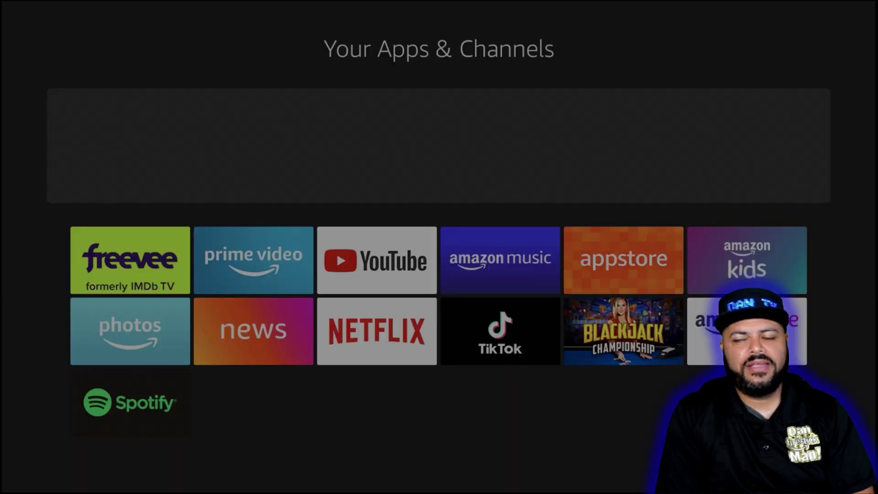
pyautogui.press('Down')
pyautogui.press('Down')
pyautogui.press('Down')
pyautogui.press('Down')
pyautogui.press('Down')
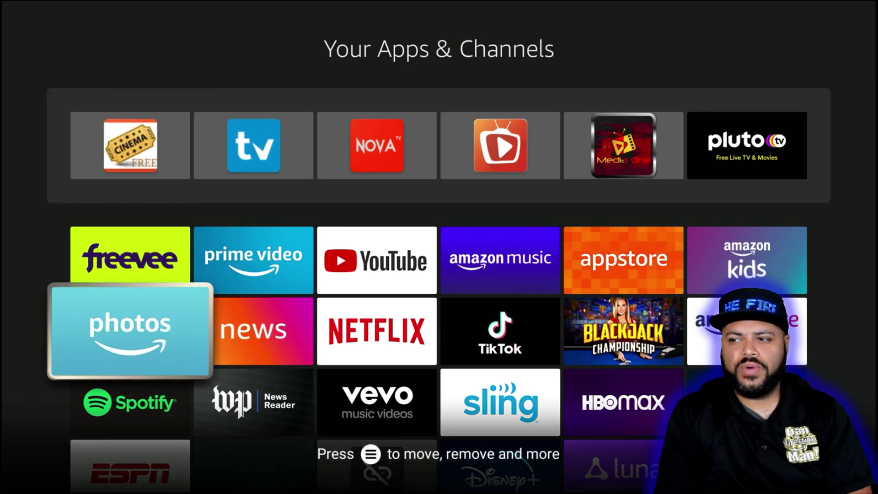
pyautogui.press('Down')
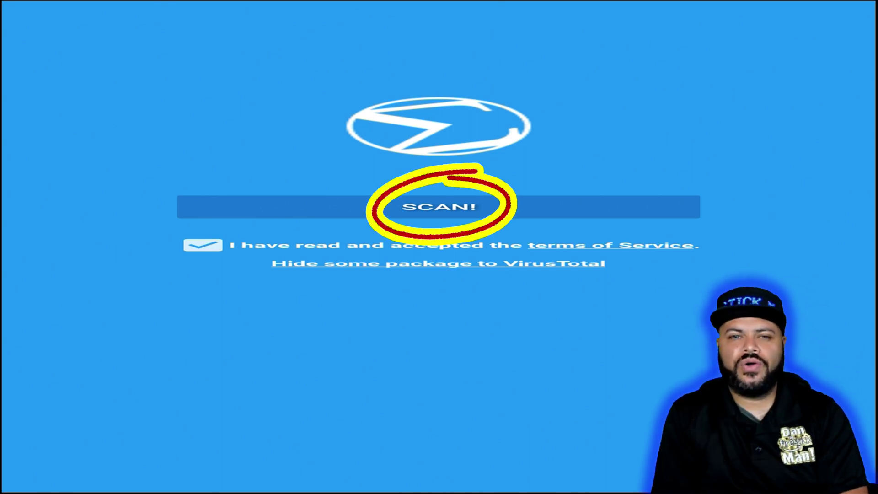
# Start a VirusTotal scan with the SCAN! button.
pyautogui.press('Return')
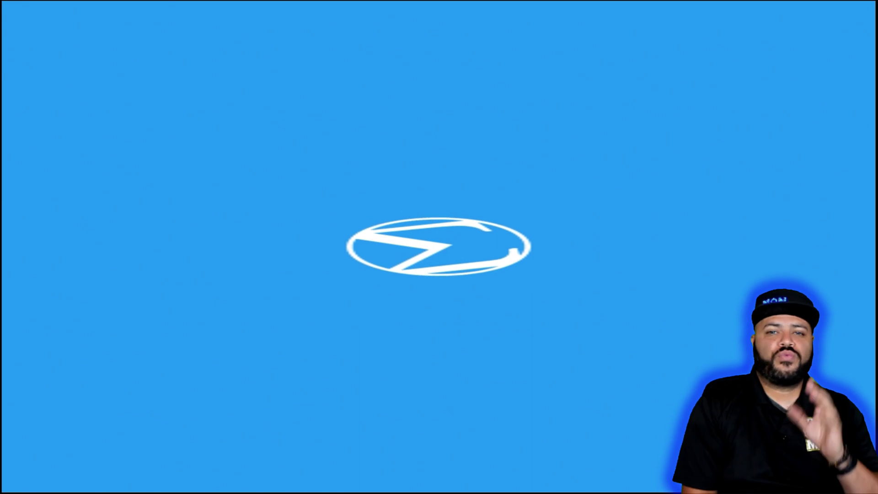